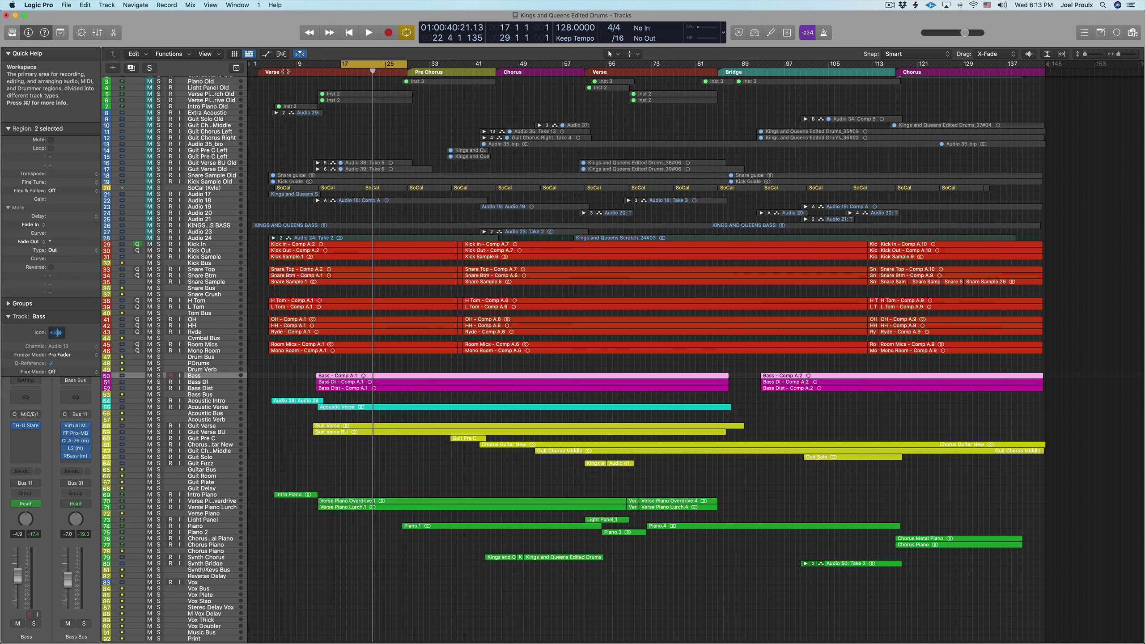
Step: Play the song from bar 17 and stop playback after listening to the section
{"action": "left_click", "coordinate": [341, 73]}
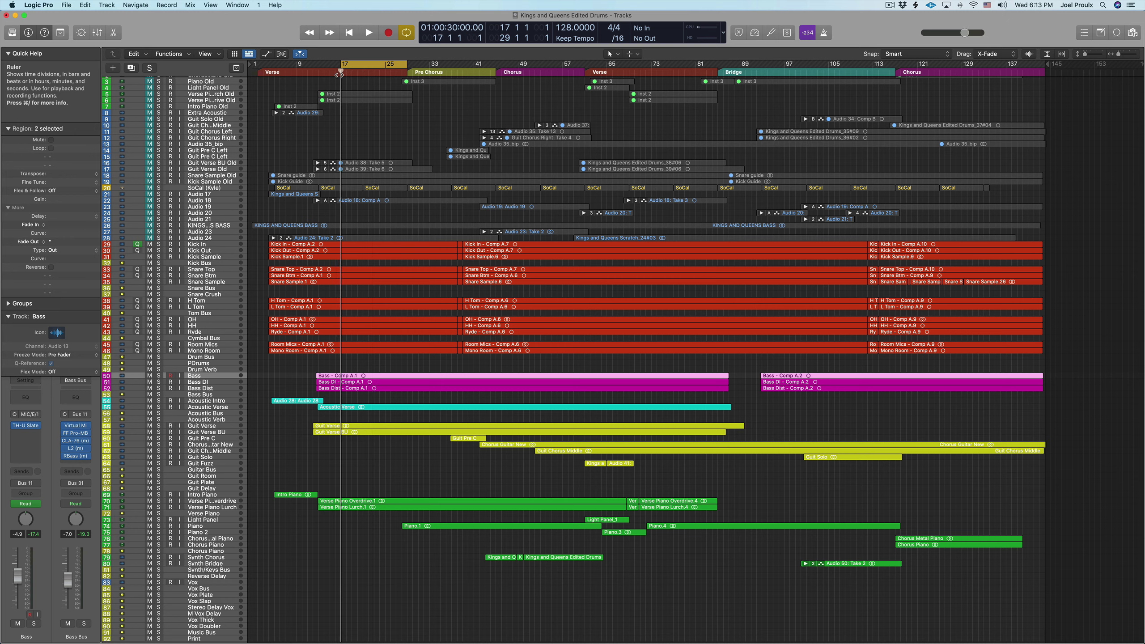
{"action": "key", "text": "space"}
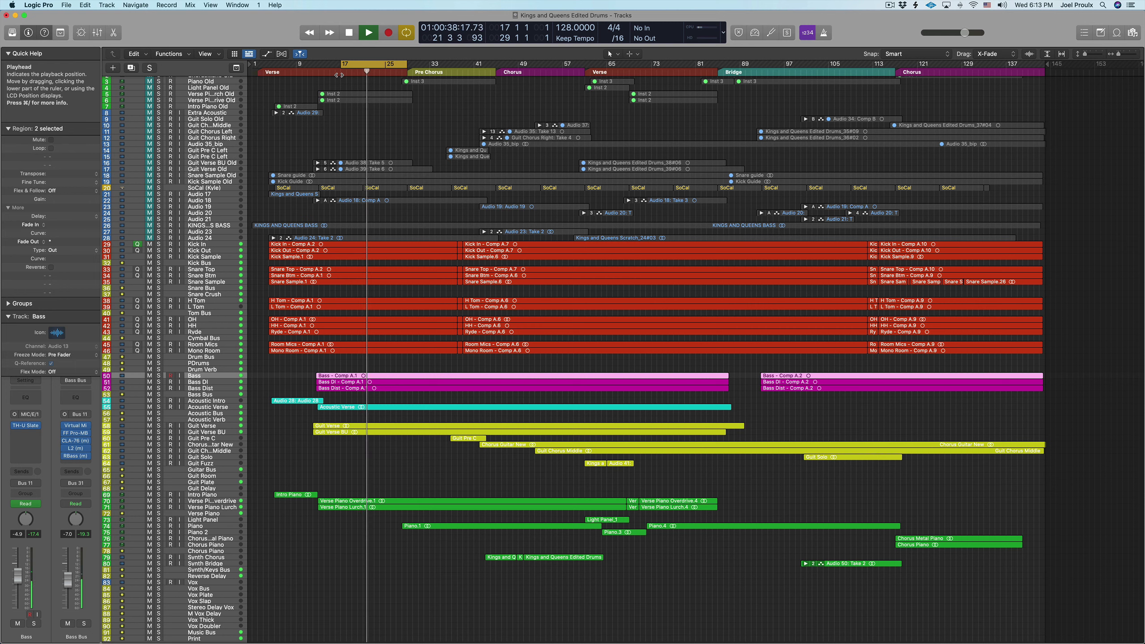
{"action": "key", "text": "space"}
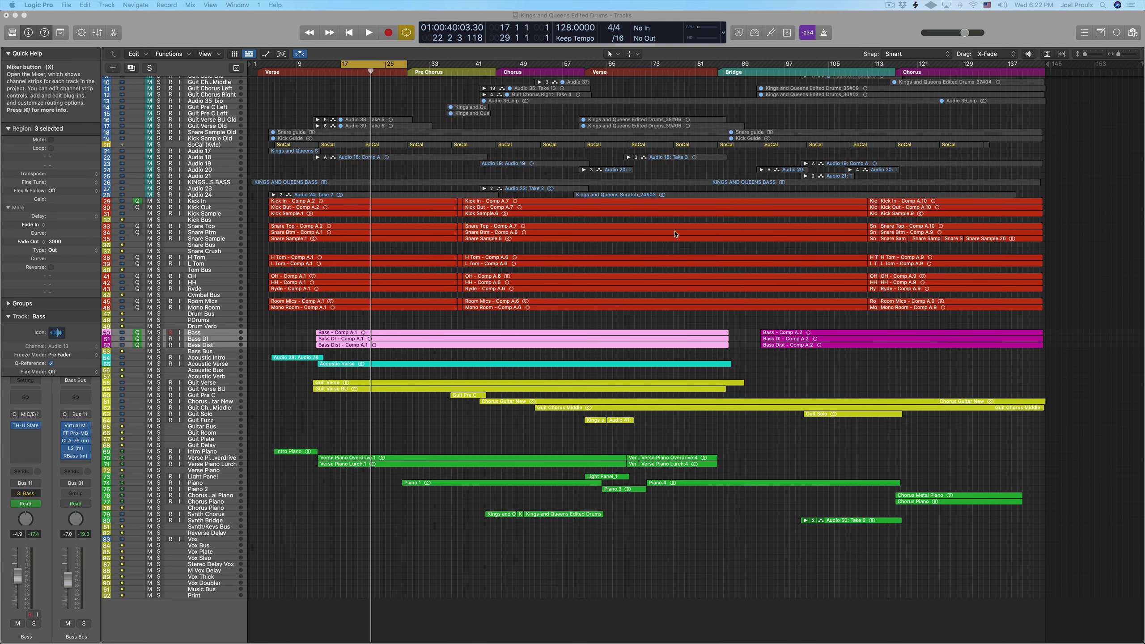
Step: Show the mixer and select the drum channel strips from Kick In to Mono Room, followed by the three bass strips
{"action": "left_click", "coordinate": [97, 33]}
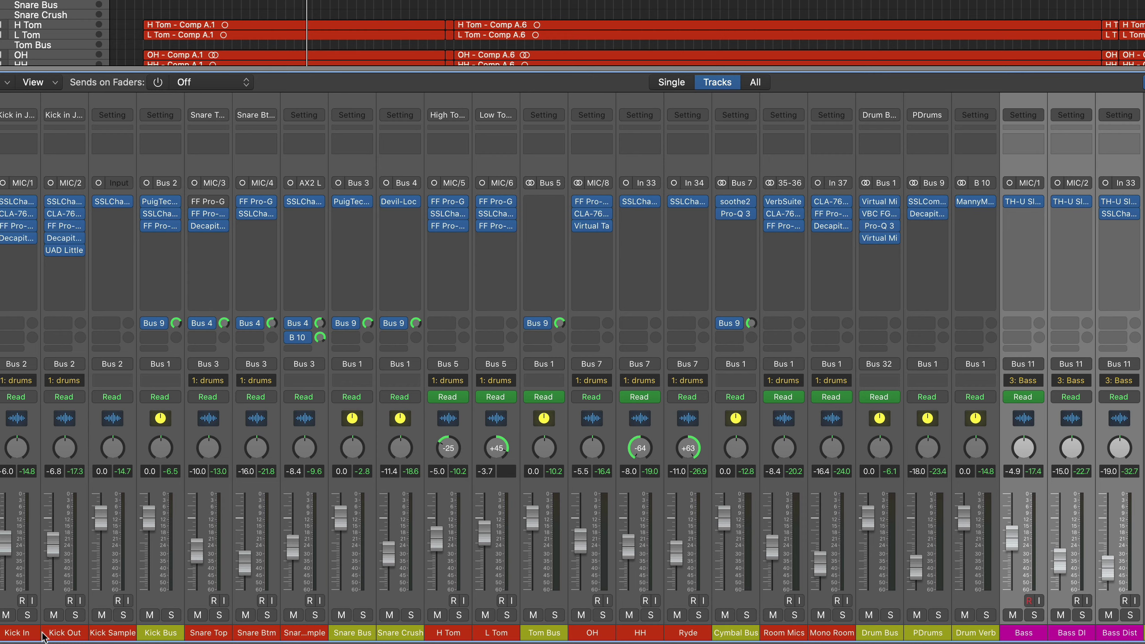
{"action": "left_click_drag", "start_coordinate": [26, 634], "coordinate": [821, 635]}
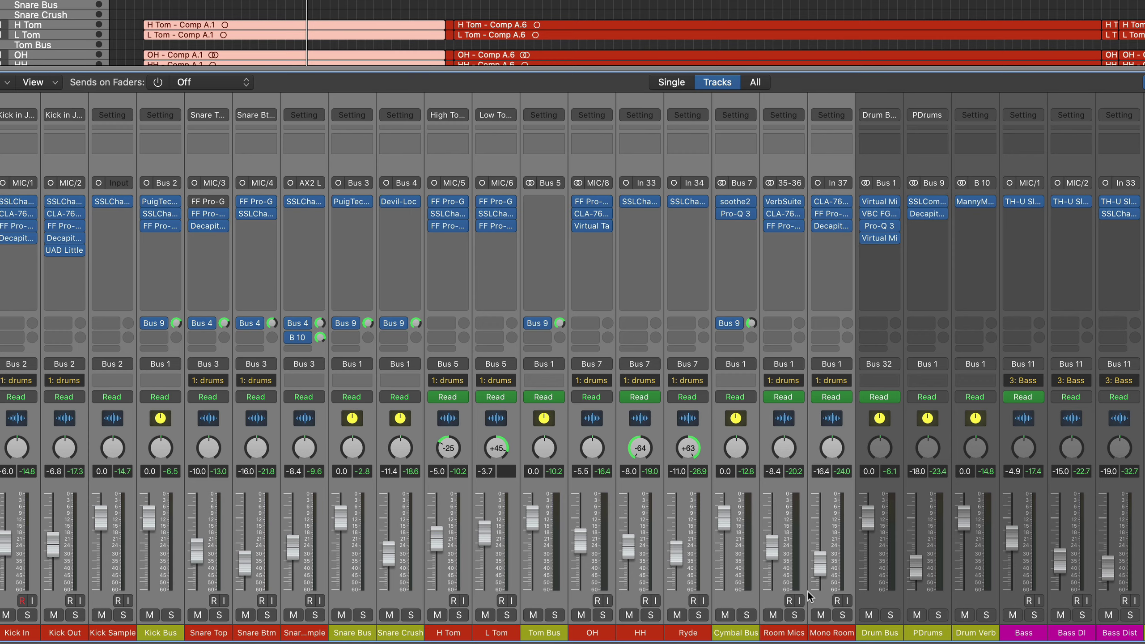
{"action": "scroll", "coordinate": [811, 597], "scroll_direction": "right", "scroll_amount": 5}
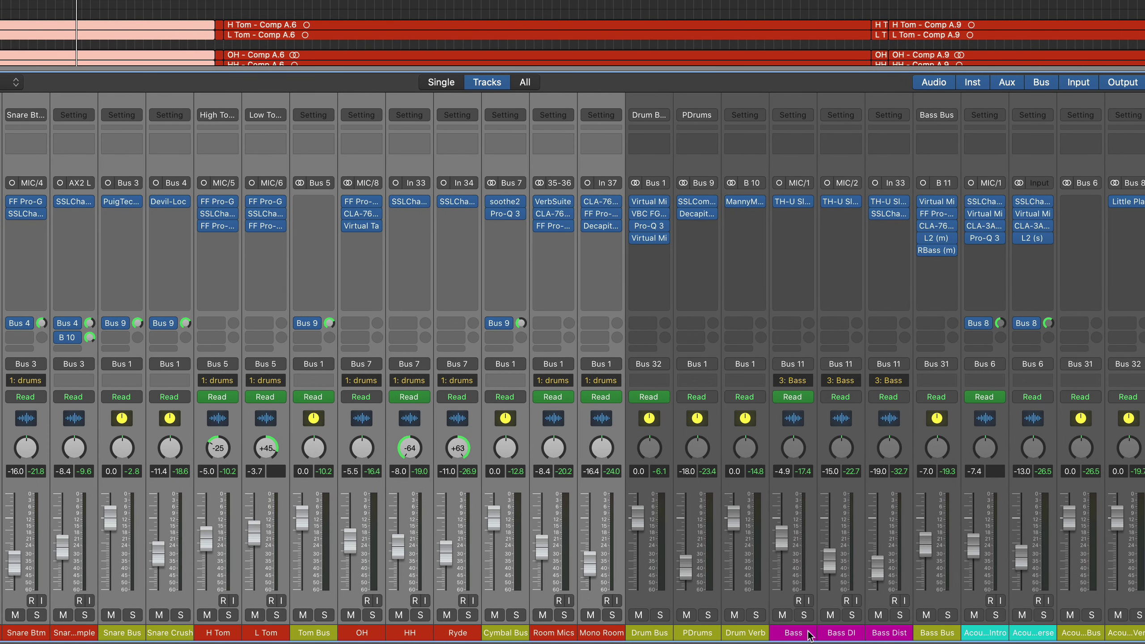
{"action": "left_click", "coordinate": [803, 634]}
{"action": "left_click_drag", "start_coordinate": [837, 636], "coordinate": [881, 637]}
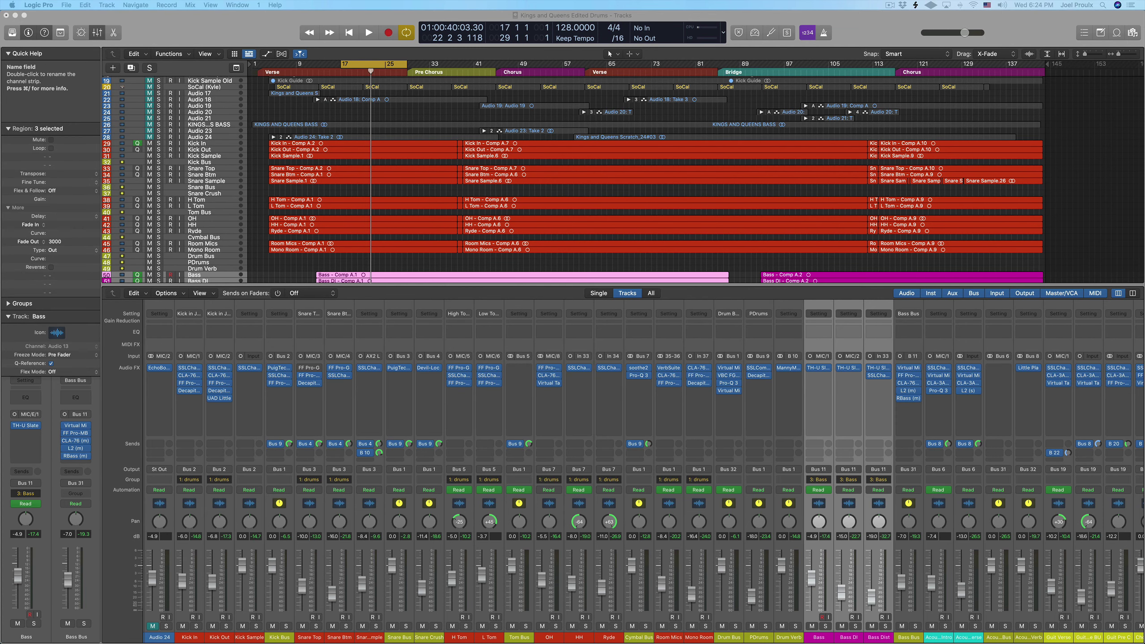
{"action": "key", "text": "x"}
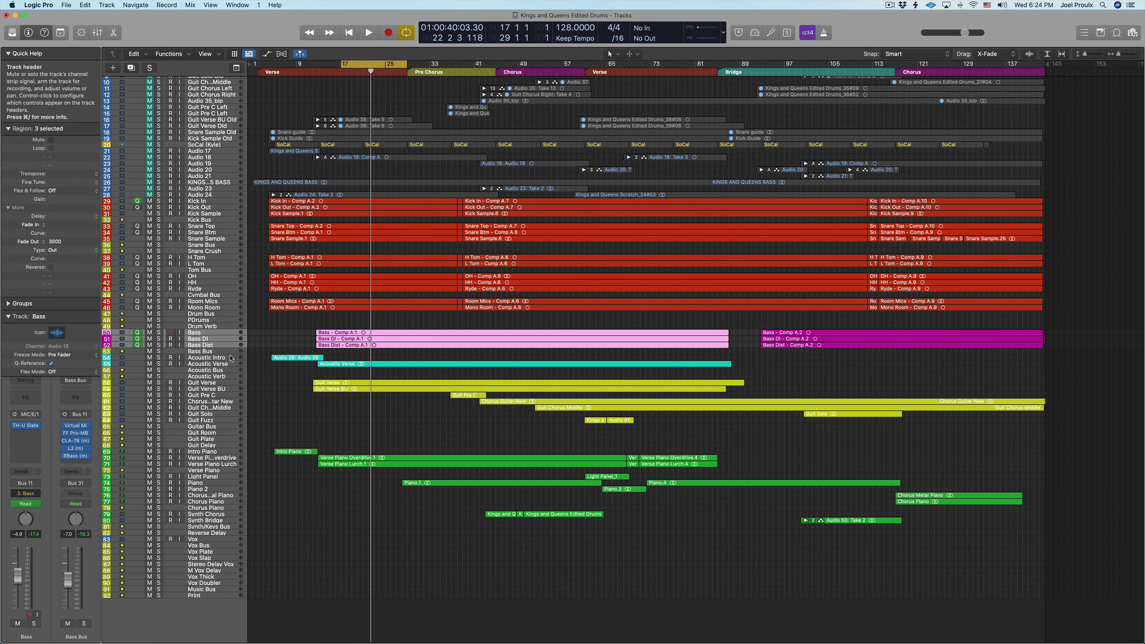
Step: Create two new audio tracks directly below the Bass Dist track
{"action": "left_click", "coordinate": [217, 346]}
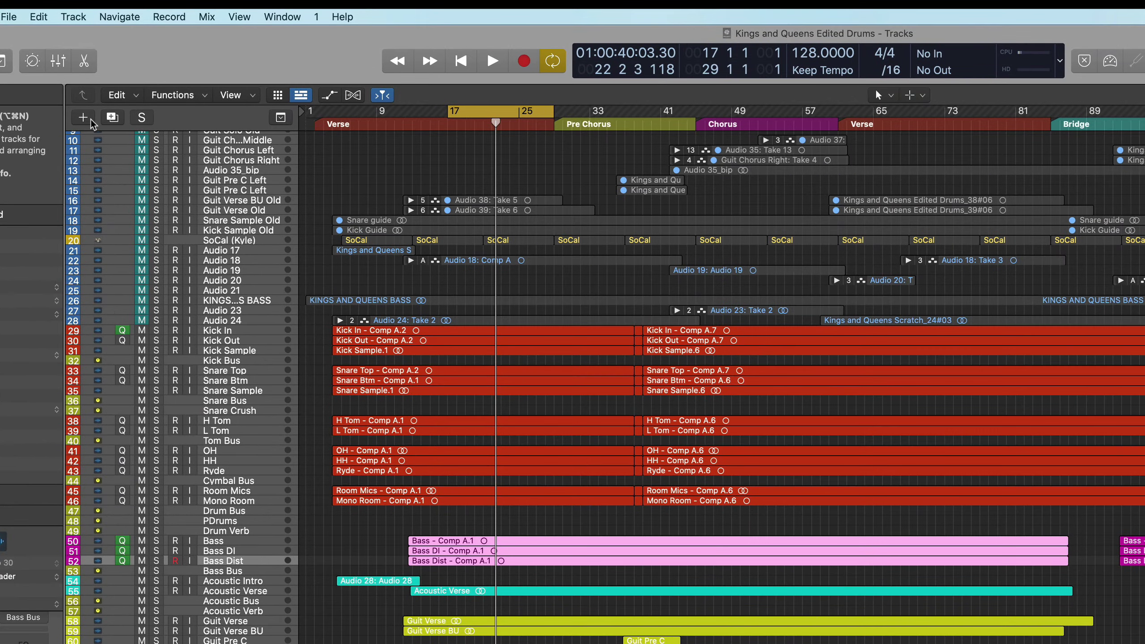
{"action": "key", "text": "alt+super+n"}
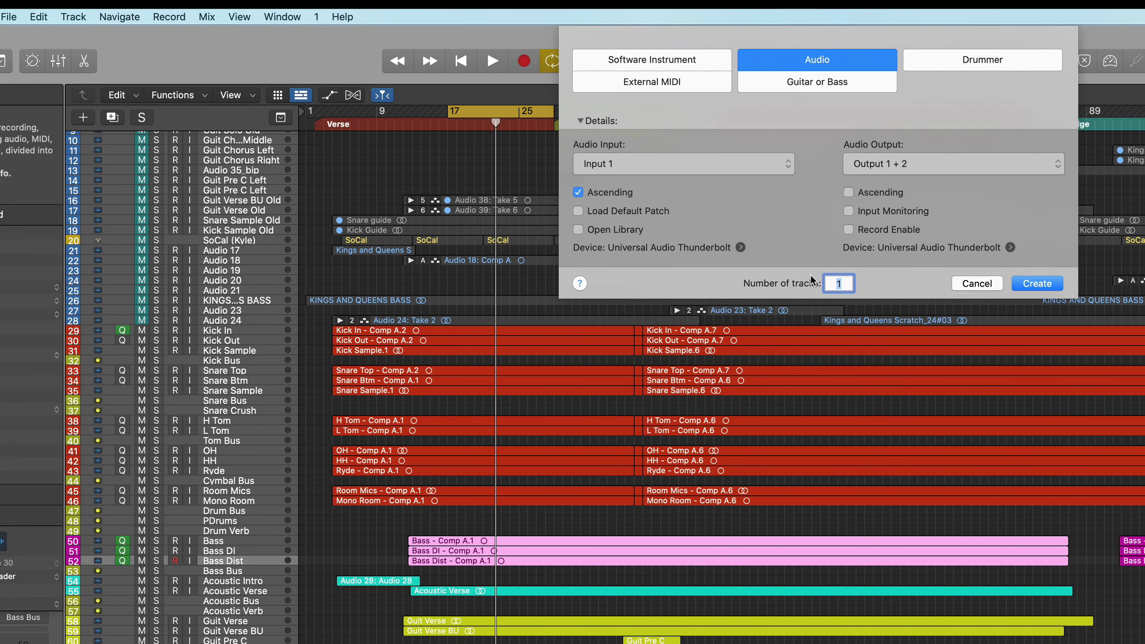
{"action": "type", "text": "2"}
{"action": "left_click", "coordinate": [1038, 283]}
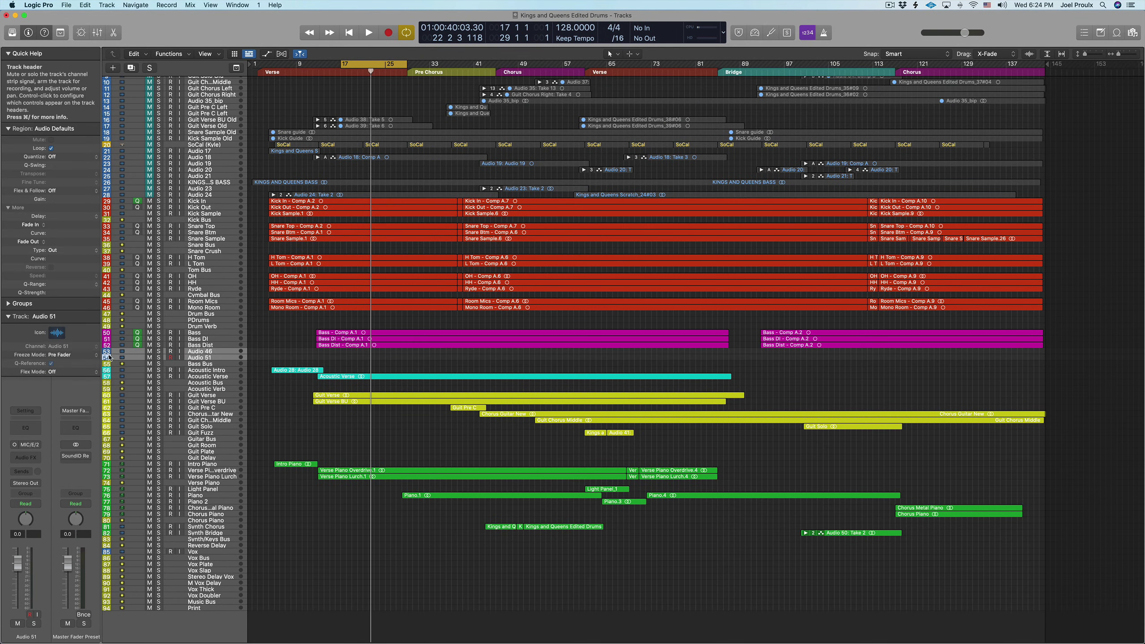
Step: Enlarge the two new audio tracks vertically and assign both of their channel strips to Group 4
{"action": "left_click_drag", "start_coordinate": [111, 358], "coordinate": [133, 486]}
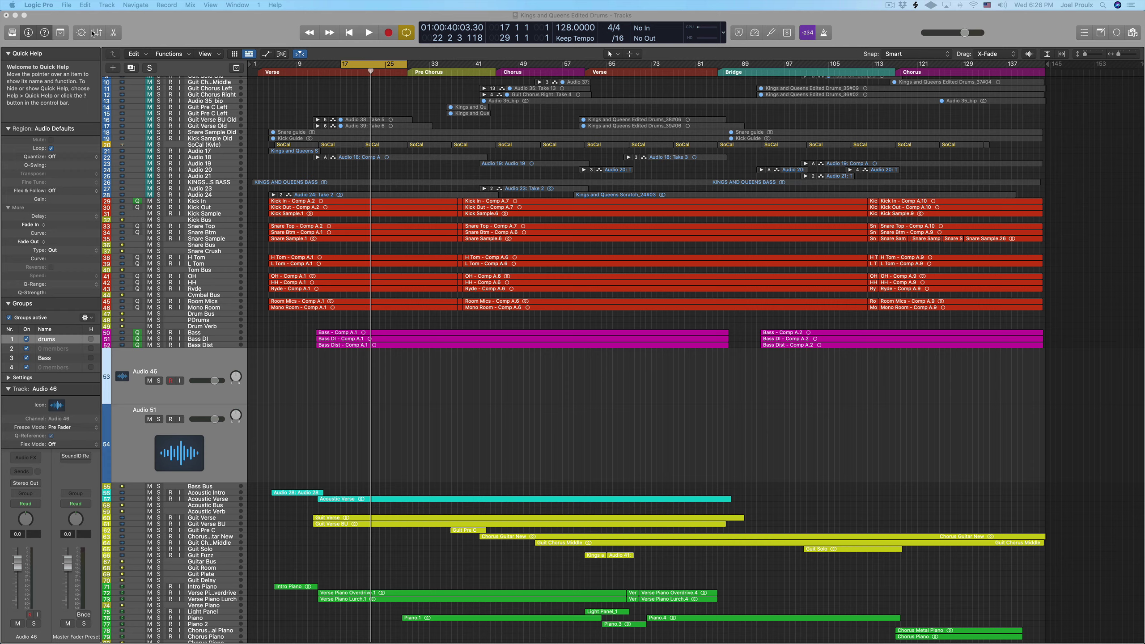
{"action": "key", "text": "x"}
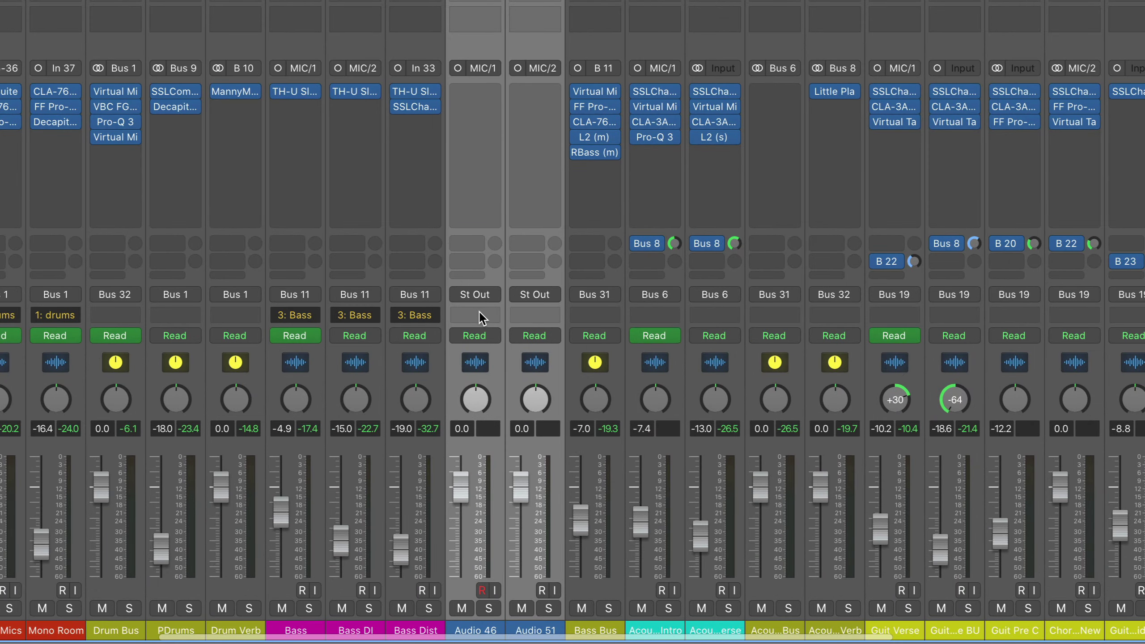
{"action": "left_click", "coordinate": [480, 314]}
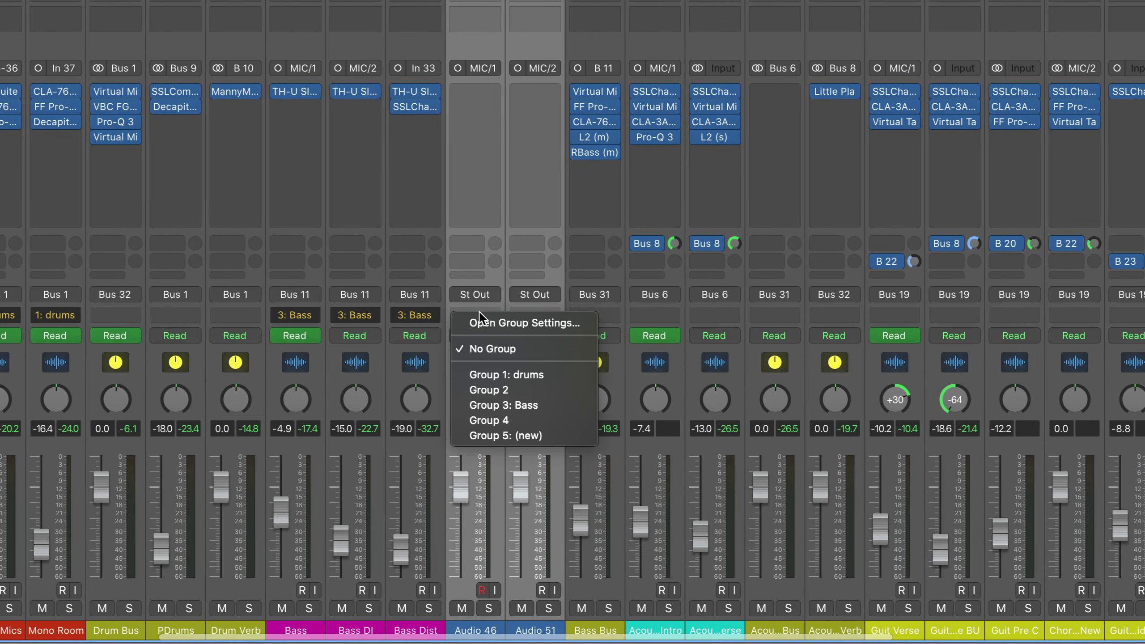
{"action": "left_click", "coordinate": [489, 421]}
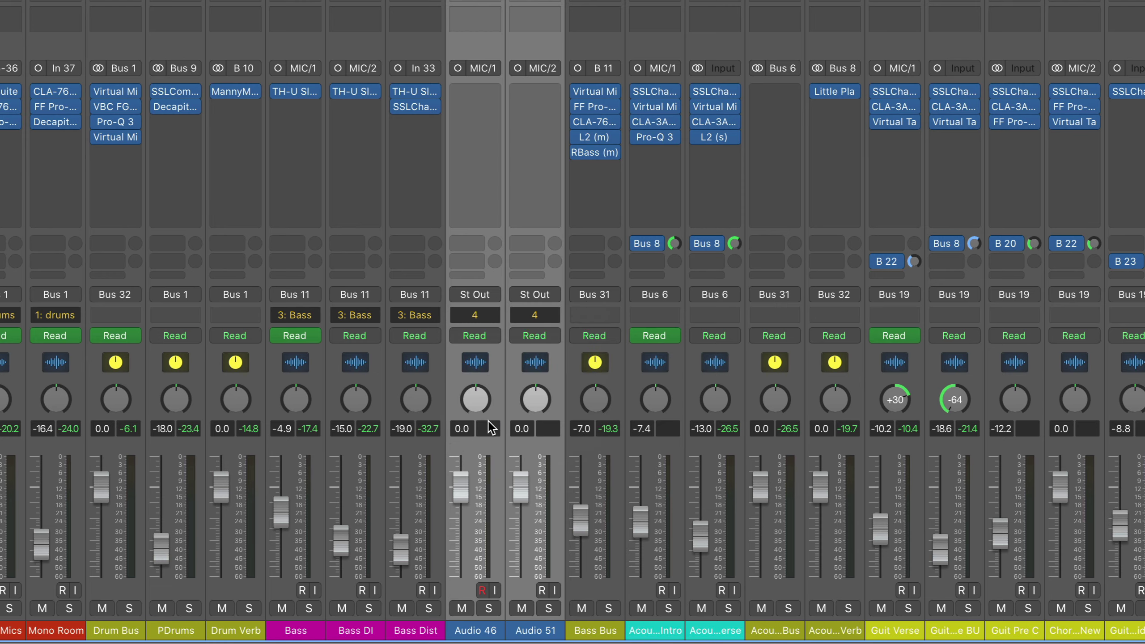
Step: Open the group settings for Group 4 and turn off its Volume and Mute links
{"action": "left_click", "coordinate": [482, 316]}
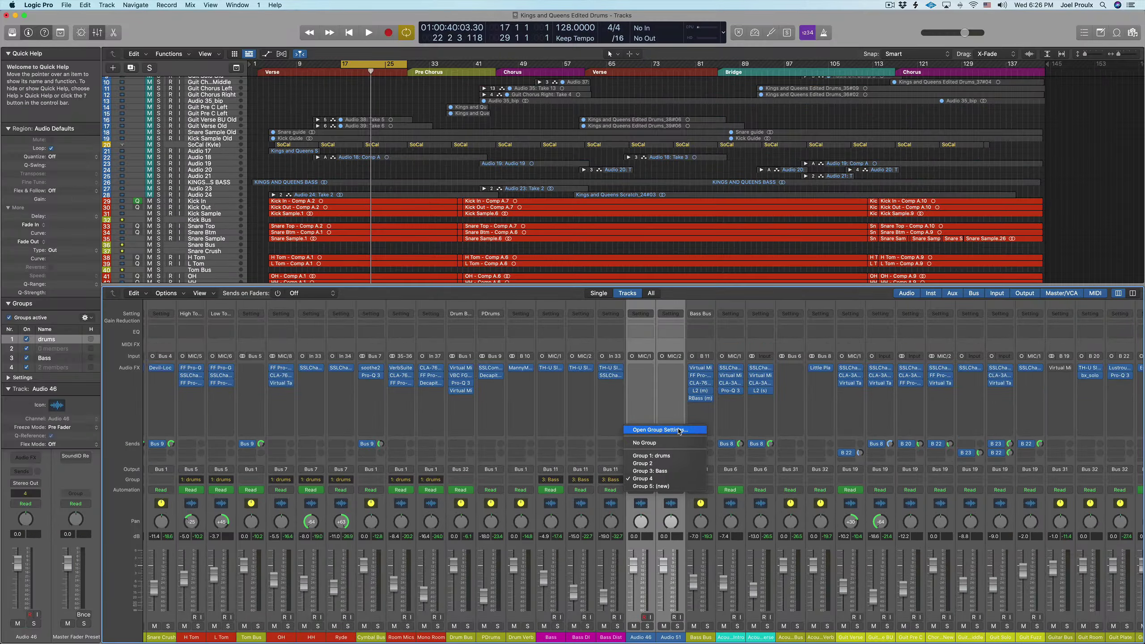
{"action": "left_click", "coordinate": [679, 431]}
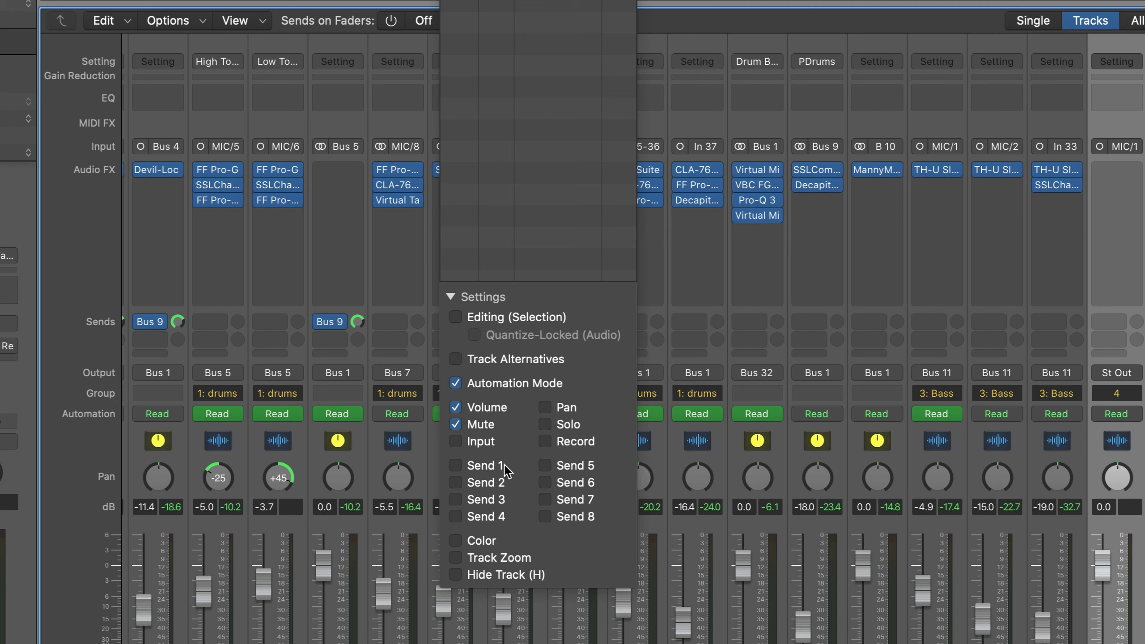
{"action": "left_click", "coordinate": [455, 424]}
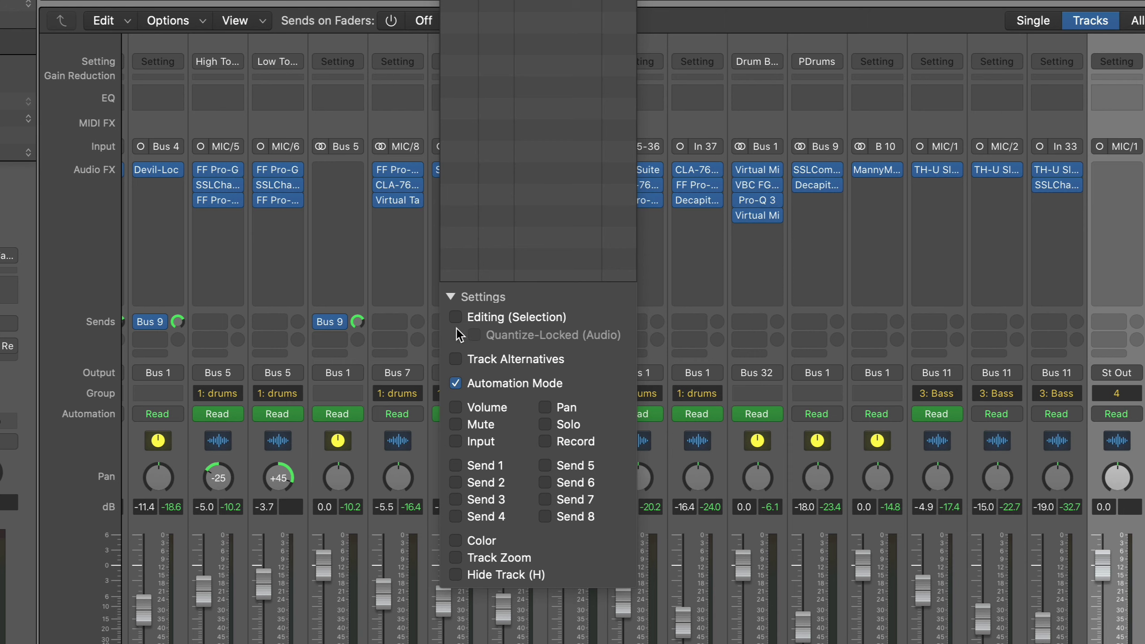
Step: Enable Editing (Selection), Quantize-Locked (Audio) and Track Alternatives for Group 4
{"action": "left_click", "coordinate": [454, 315]}
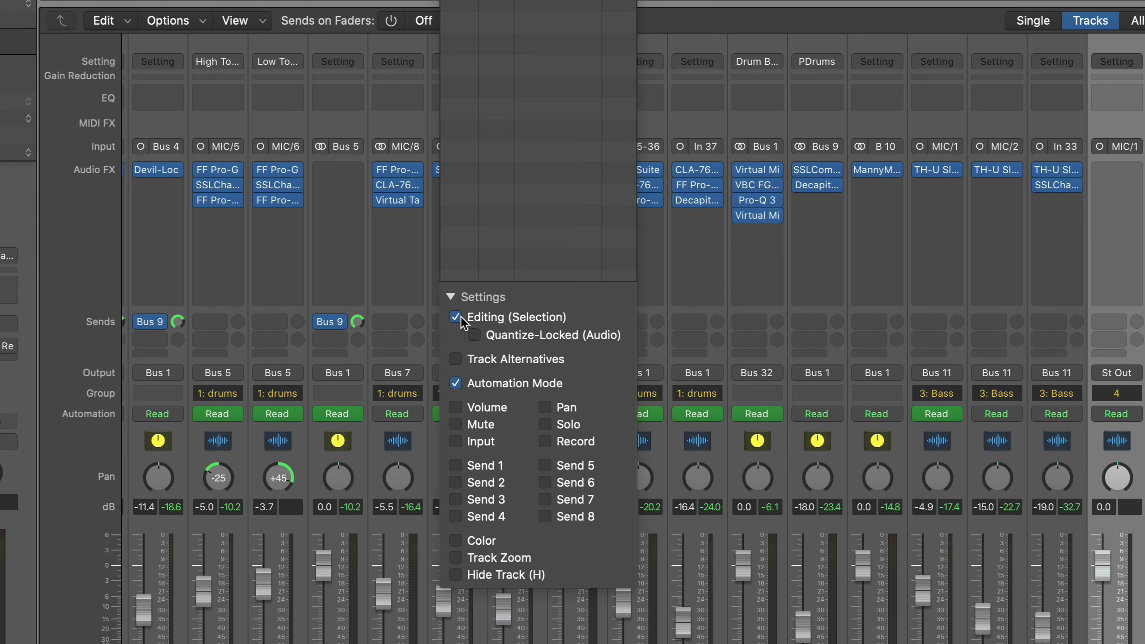
{"action": "left_click", "coordinate": [474, 336]}
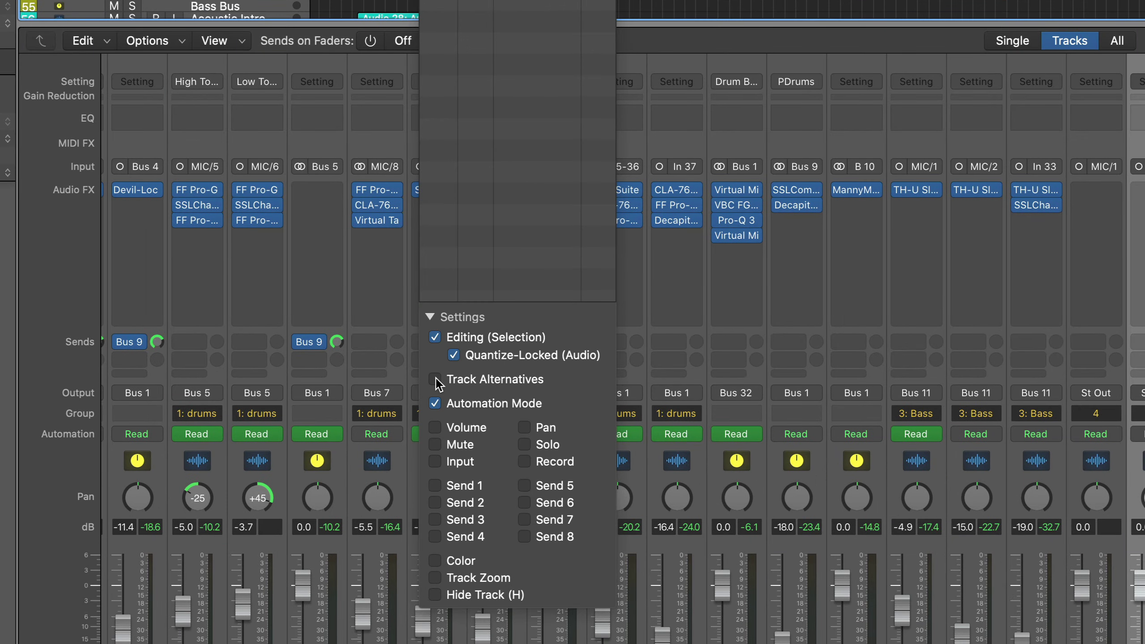
{"action": "left_click", "coordinate": [436, 379]}
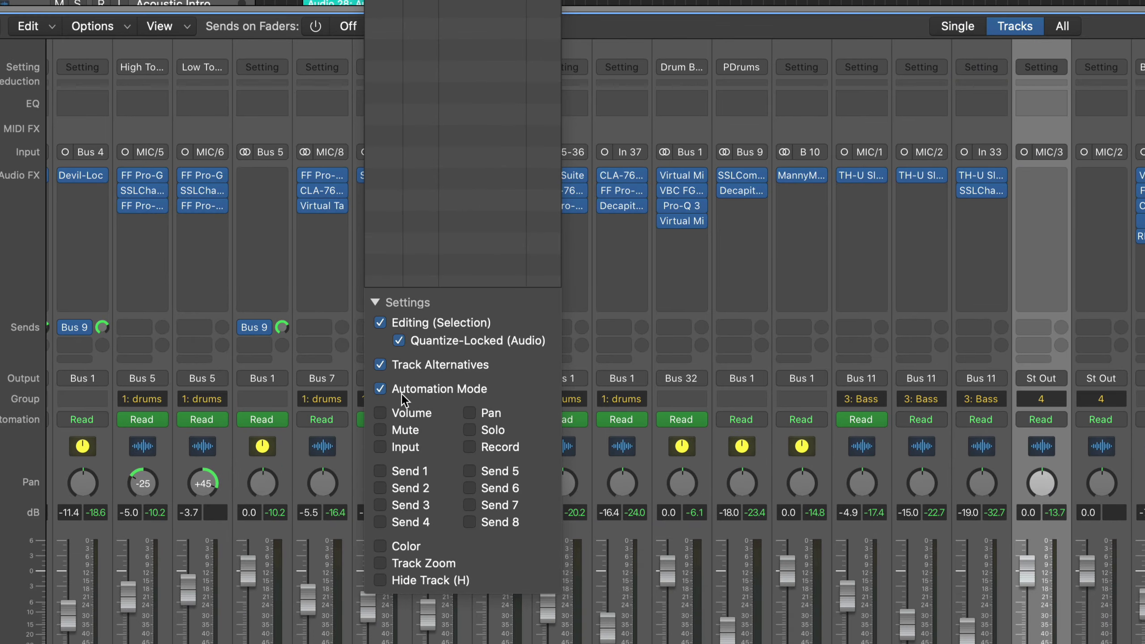
Step: Link Record instead of Automation Mode in Group 4, close the settings and record-enable the grouped tracks through Audio 46
{"action": "left_click", "coordinate": [380, 391]}
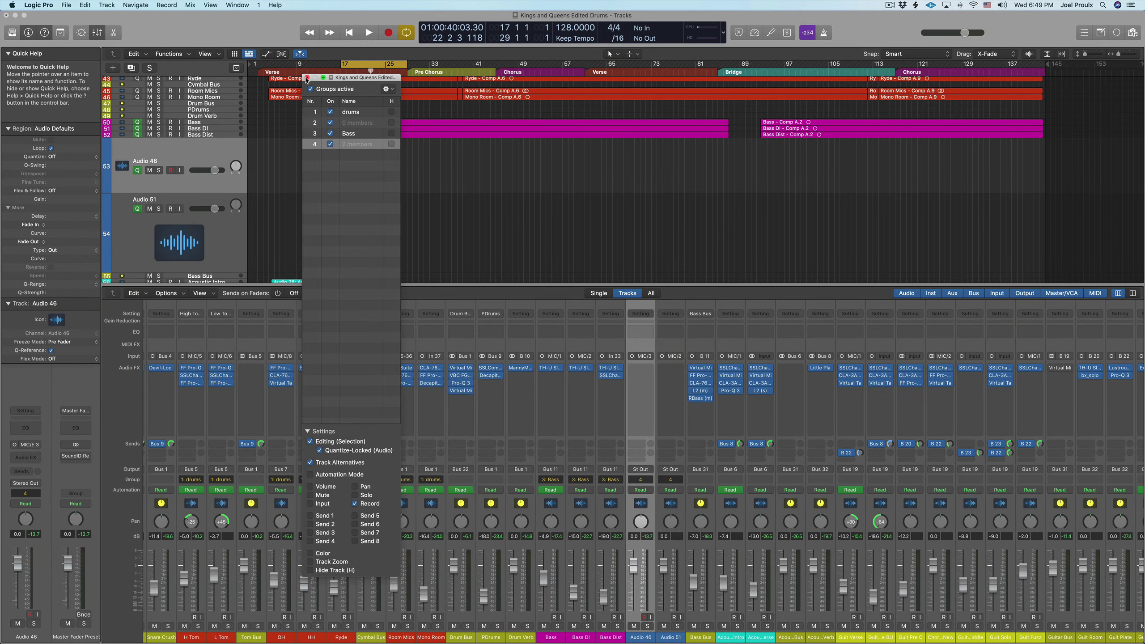
{"action": "left_click", "coordinate": [307, 77]}
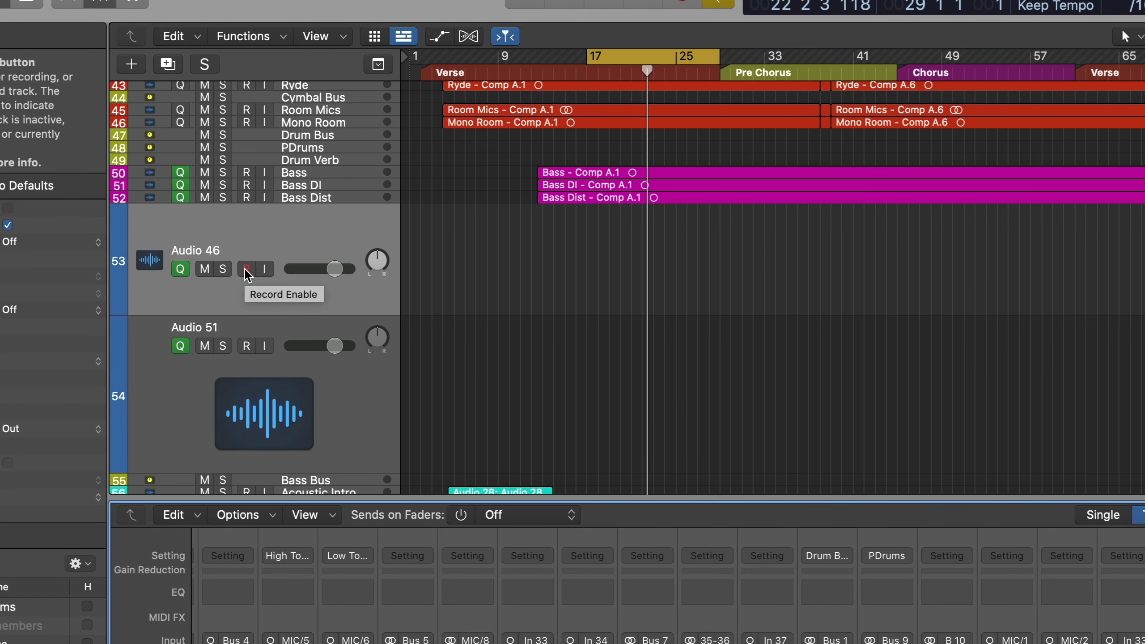
{"action": "left_click", "coordinate": [246, 269]}
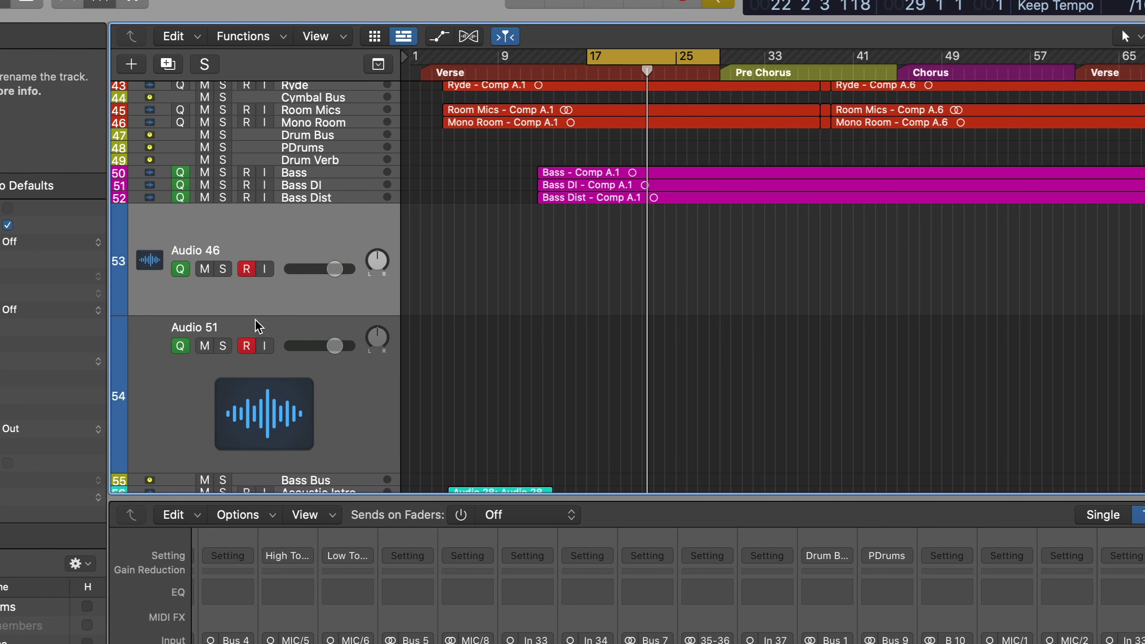
{"action": "scroll", "coordinate": [253, 322], "scroll_direction": "up", "scroll_amount": 3}
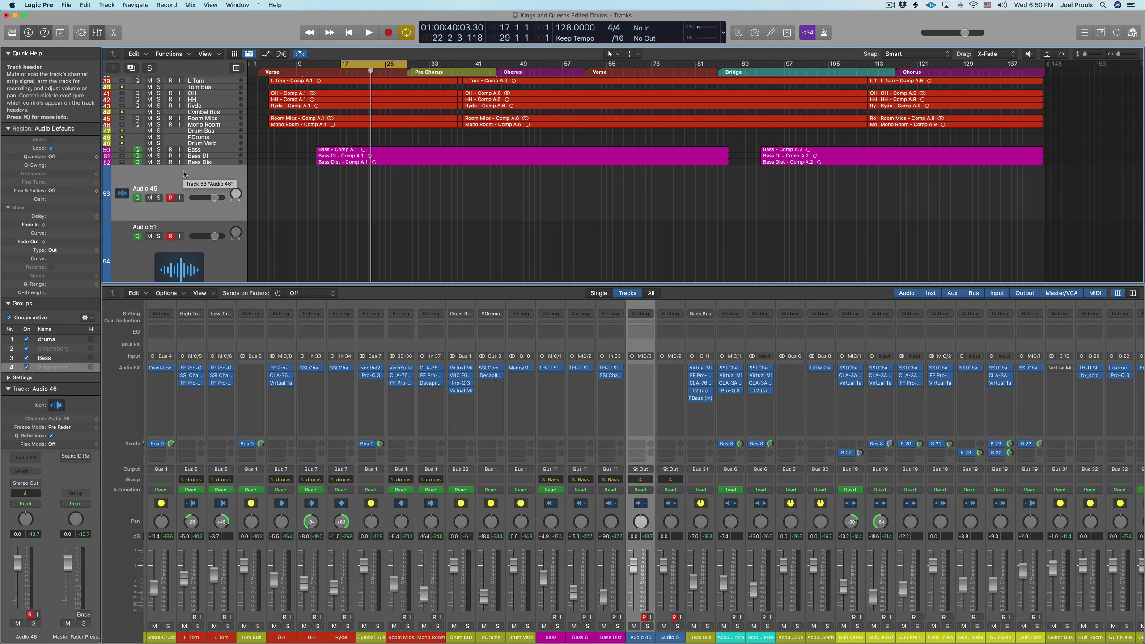
Step: Reopen the group settings for Group 4 and enable Automation Mode
{"action": "left_click", "coordinate": [641, 480]}
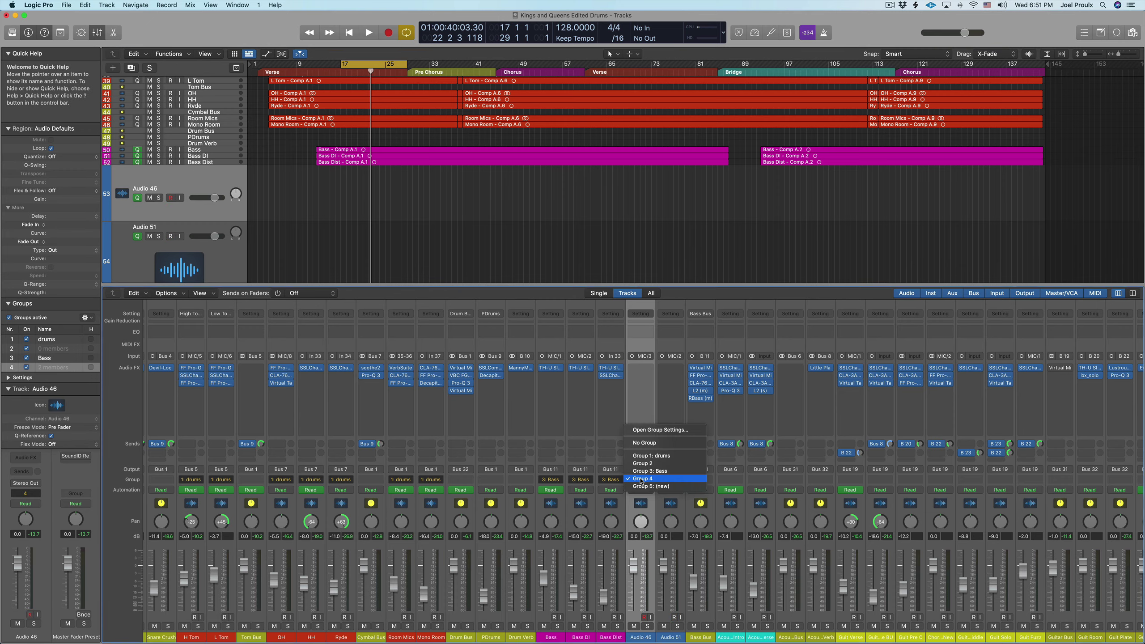
{"action": "left_click", "coordinate": [649, 431]}
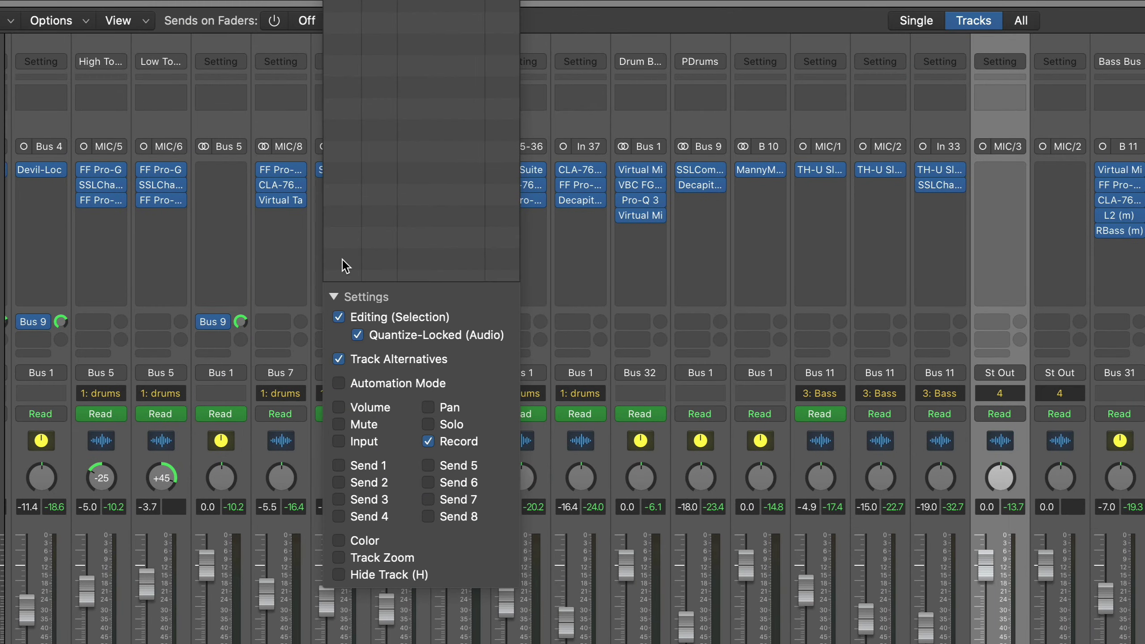
{"action": "left_click", "coordinate": [339, 384]}
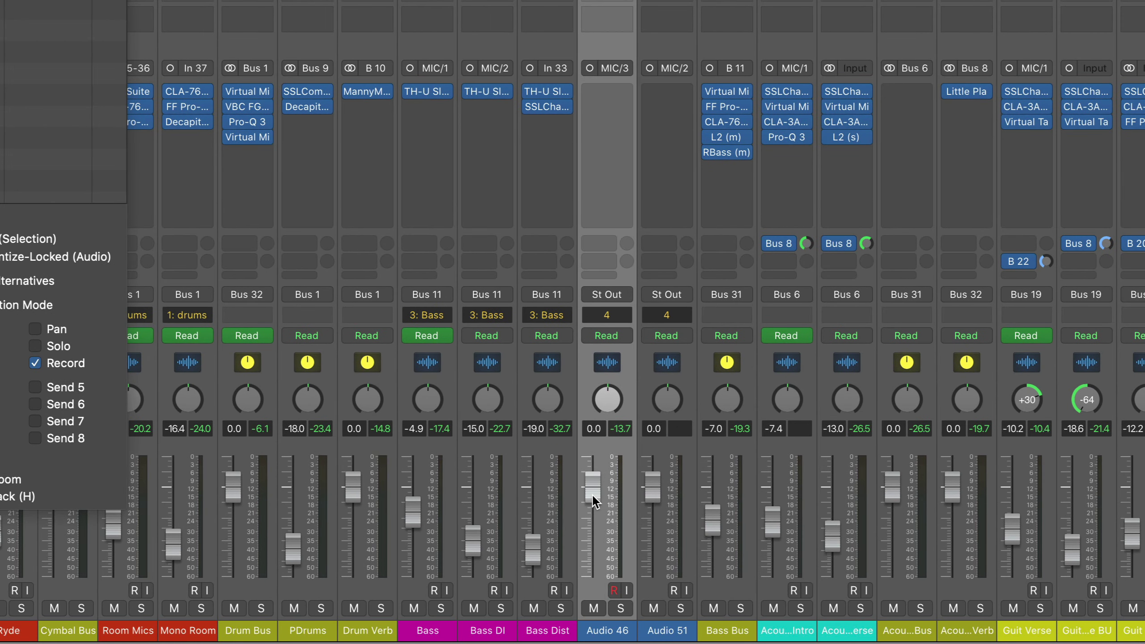
Step: Try linking Volume and Mute in Group 4, testing them with the fader and mute of Audio 46
{"action": "mouse_move", "coordinate": [593, 501]}
{"action": "left_mouse_down"}
{"action": "mouse_move", "coordinate": [595, 540]}
{"action": "mouse_move", "coordinate": [596, 485]}
{"action": "mouse_move", "coordinate": [595, 499]}
{"action": "left_mouse_up"}
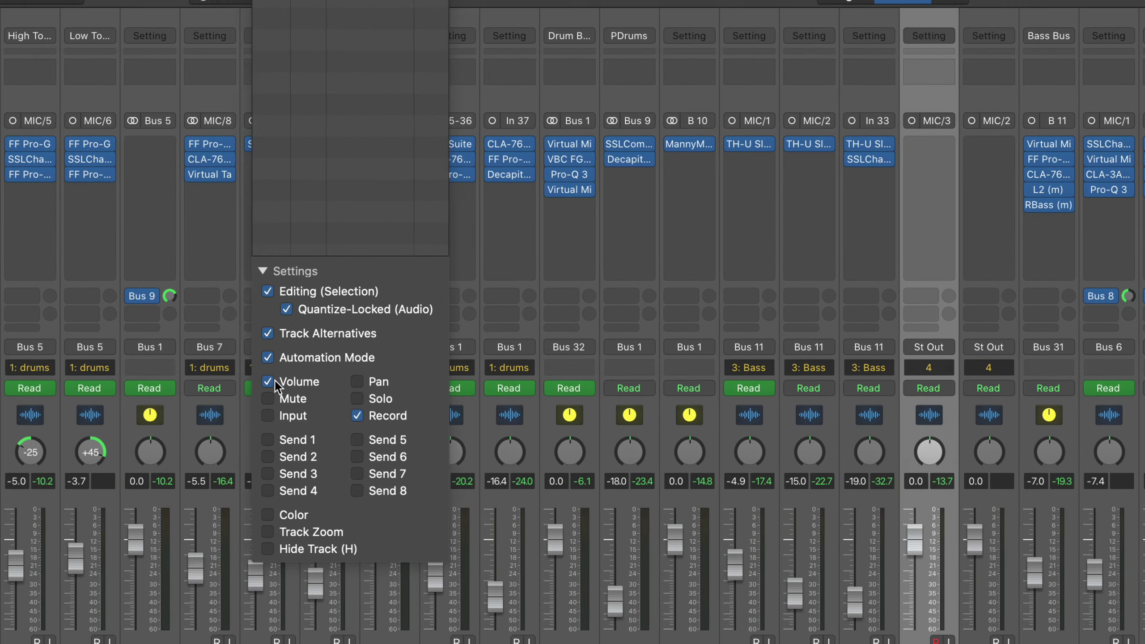
{"action": "left_click", "coordinate": [274, 382]}
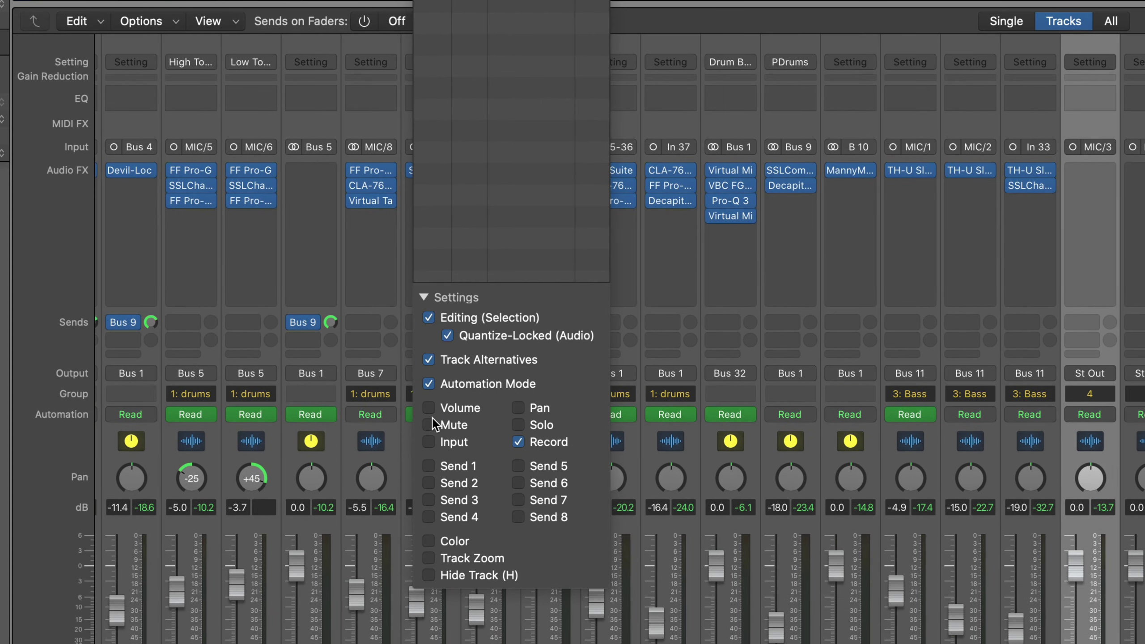
{"action": "left_click", "coordinate": [271, 400]}
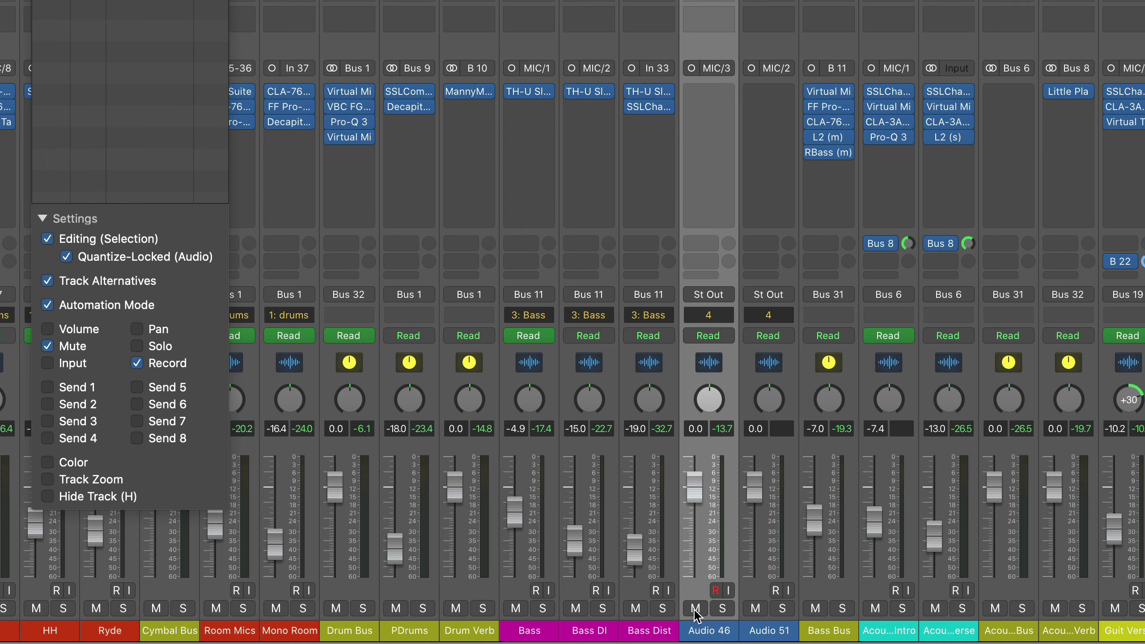
{"action": "left_click", "coordinate": [696, 609]}
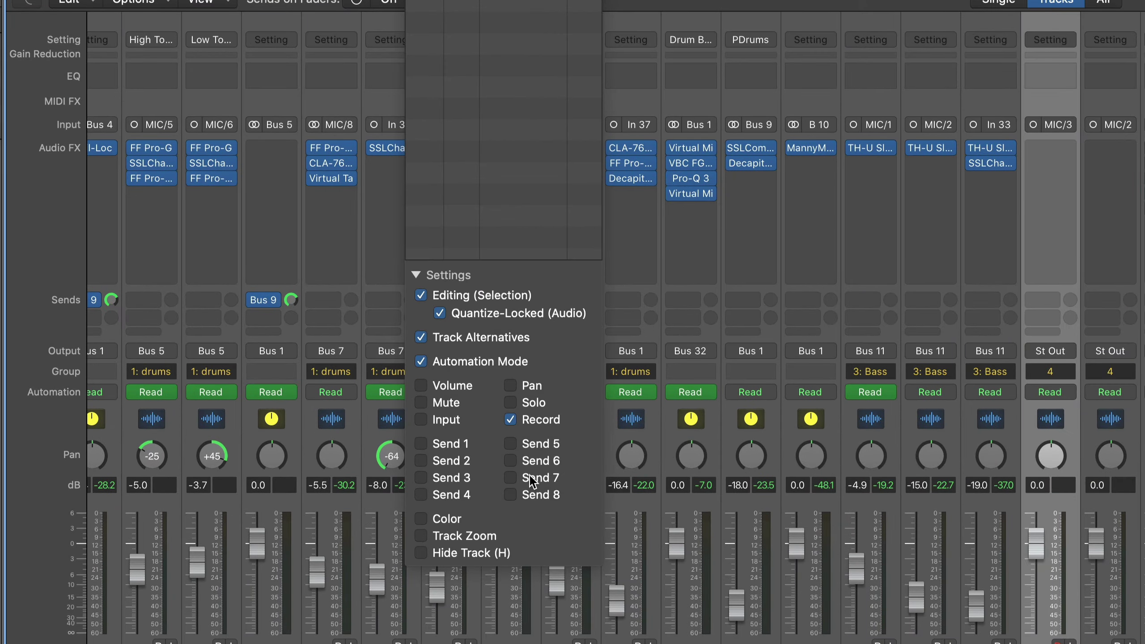
Step: Try the Solo and Pan links for Group 4, turning each one on and off again
{"action": "left_click", "coordinate": [511, 402]}
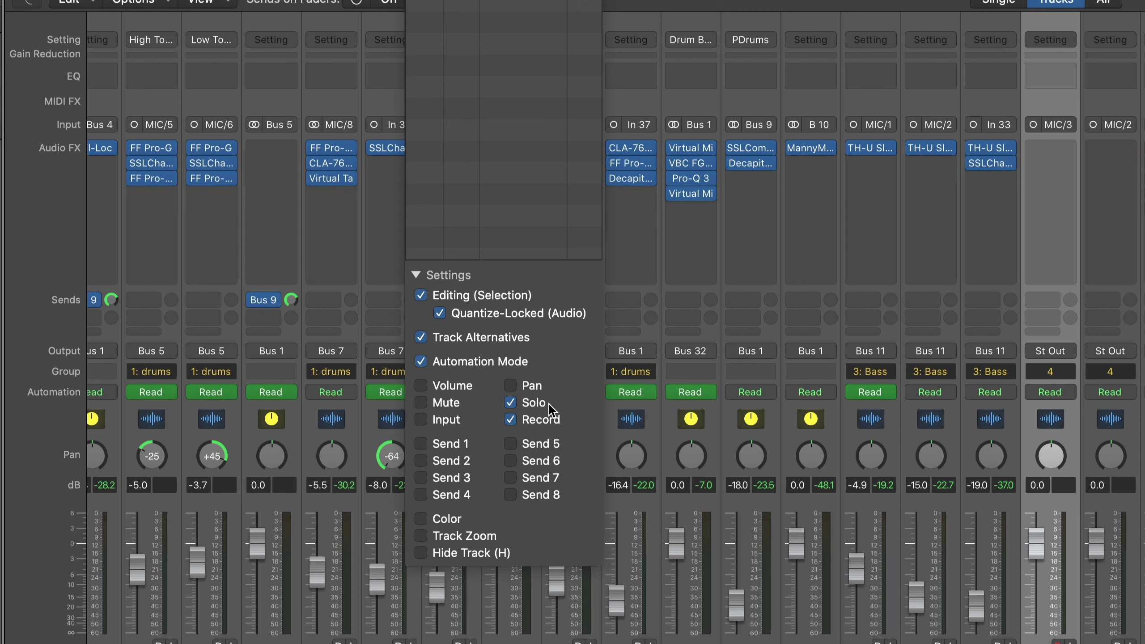
{"action": "left_click", "coordinate": [511, 403]}
{"action": "left_click", "coordinate": [511, 385]}
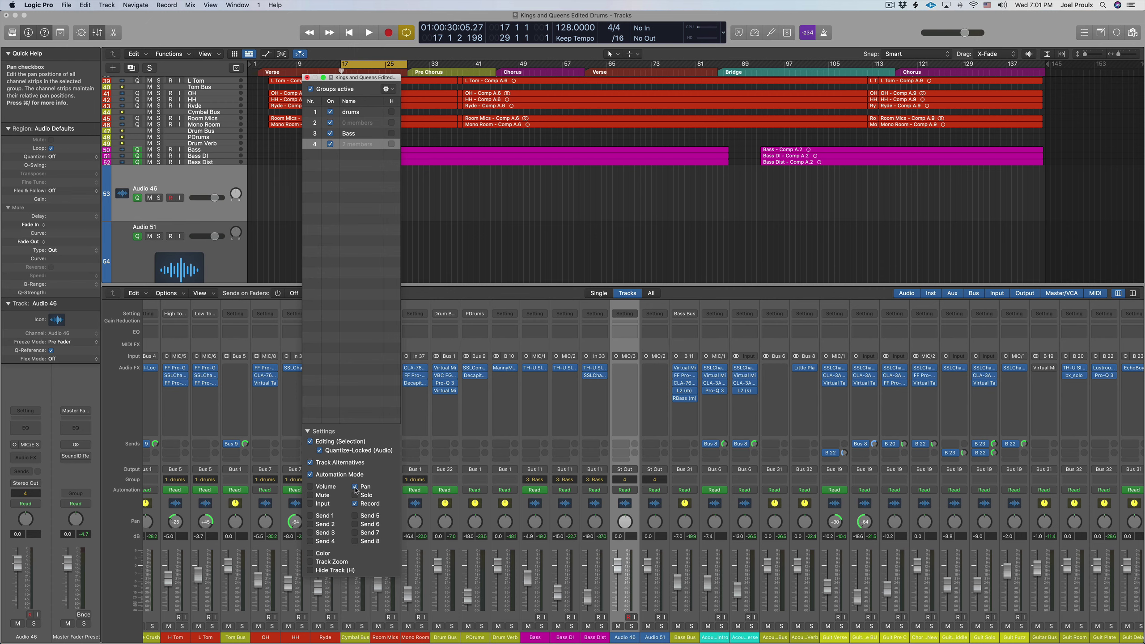
{"action": "left_click", "coordinate": [368, 489]}
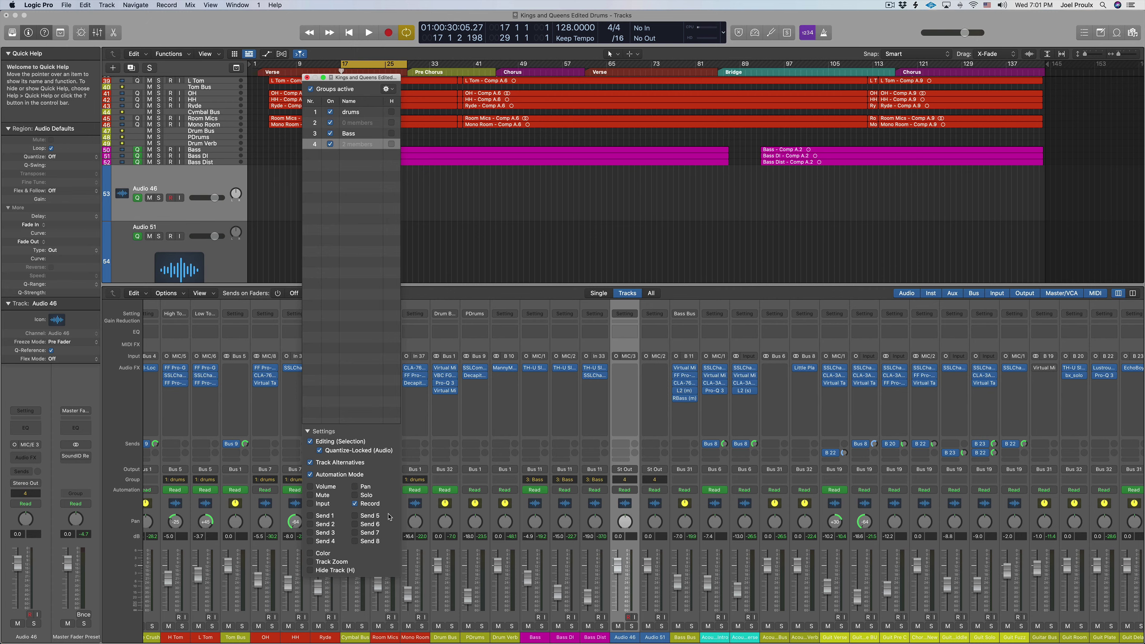
{"action": "left_click", "coordinate": [633, 640]}
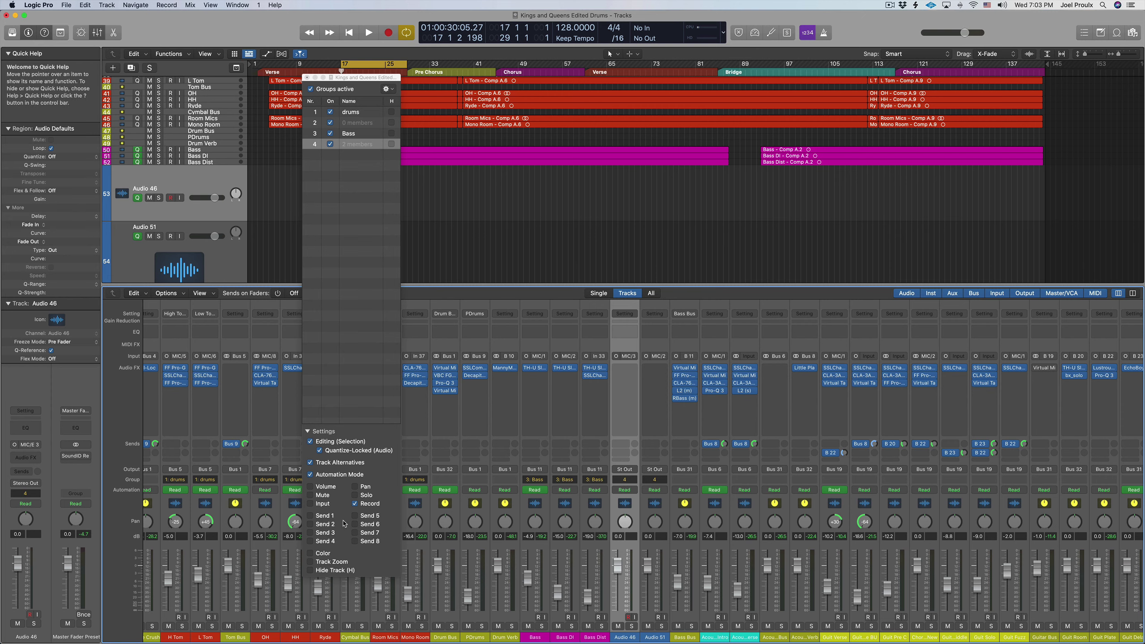
{"action": "key", "text": "super+Tab"}
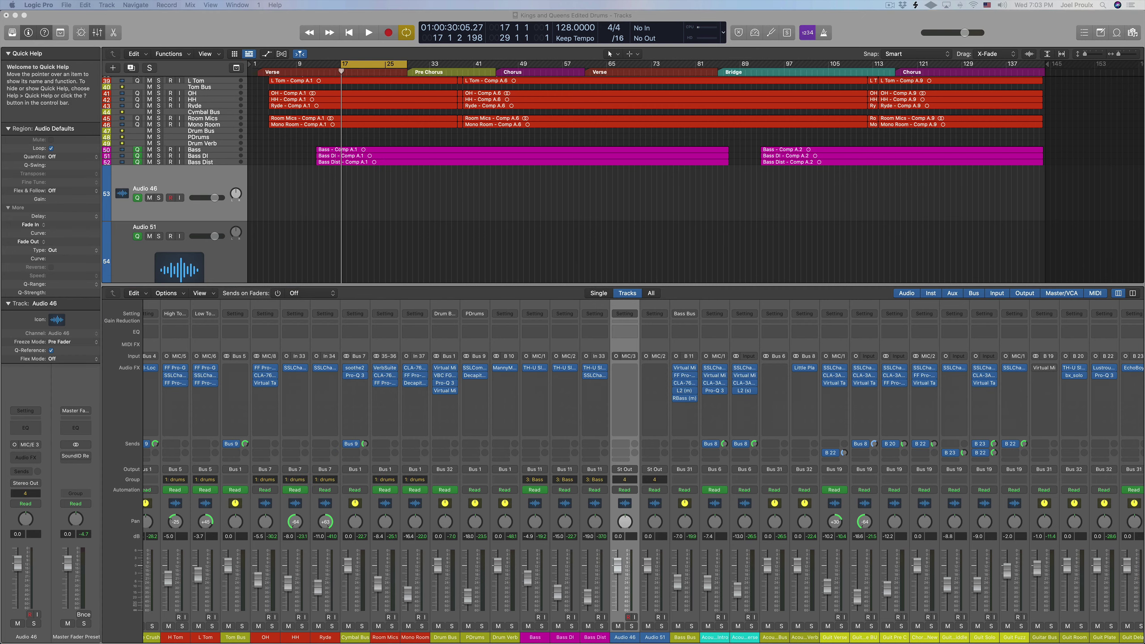